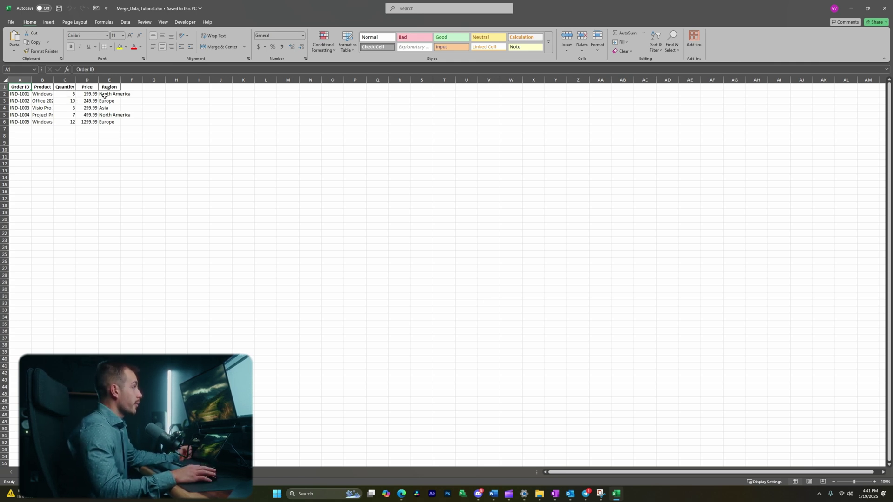
- Review the first order's ID, product, quantity, price and region, then browse all three order sheets
left_click(39, 96)
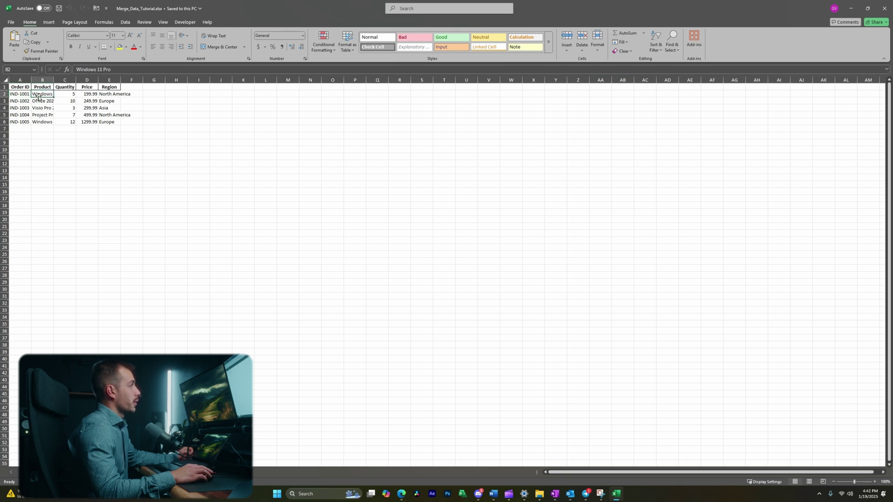
left_click(26, 94)
left_click(44, 95)
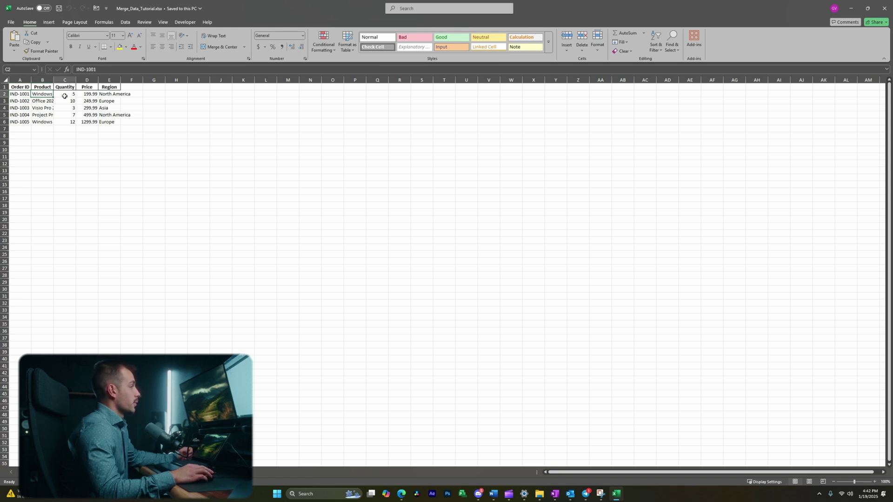
left_click(65, 95)
left_click(89, 95)
left_click(114, 95)
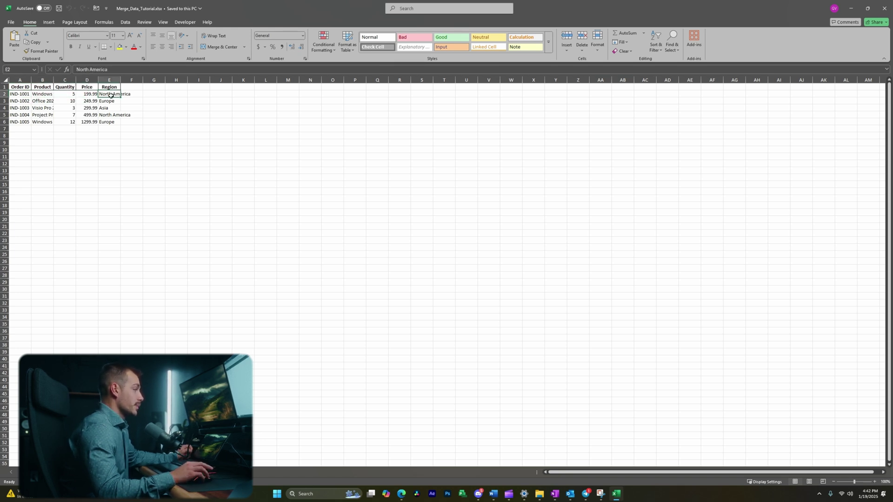
key("ctrl+Page_Down")
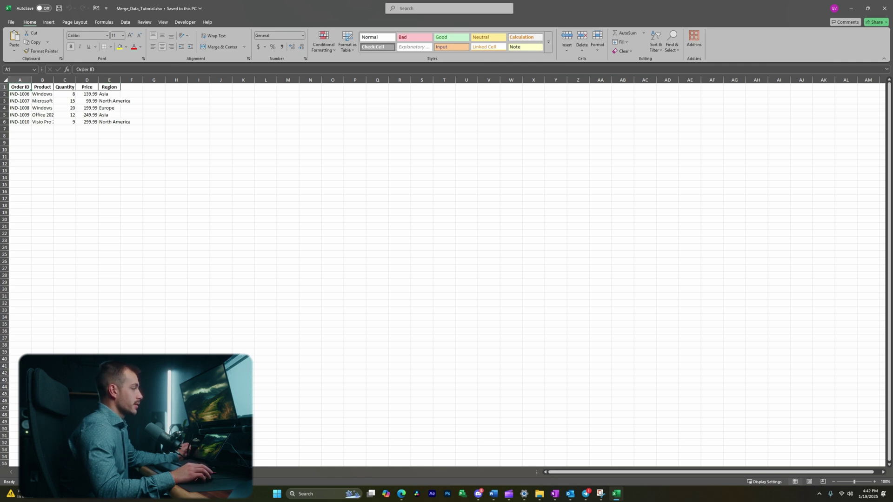
key("ctrl+Page_Down")
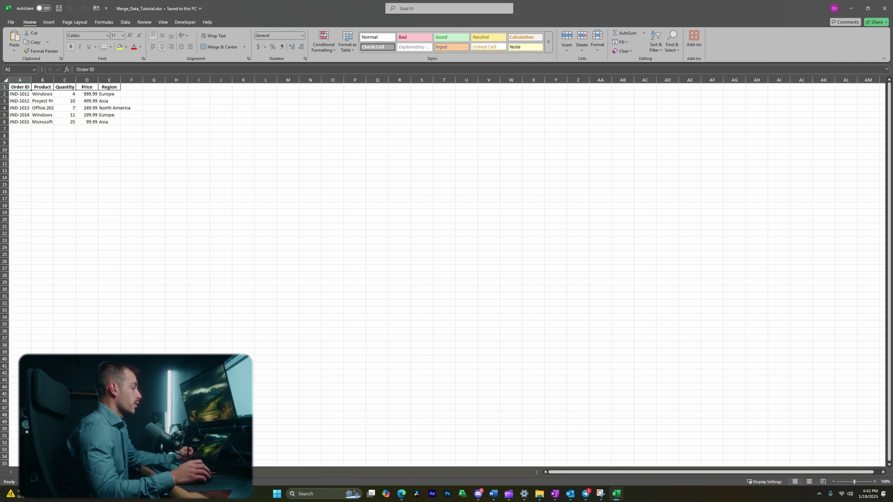
key("ctrl+Page_Up")
key("ctrl+Page_Up")
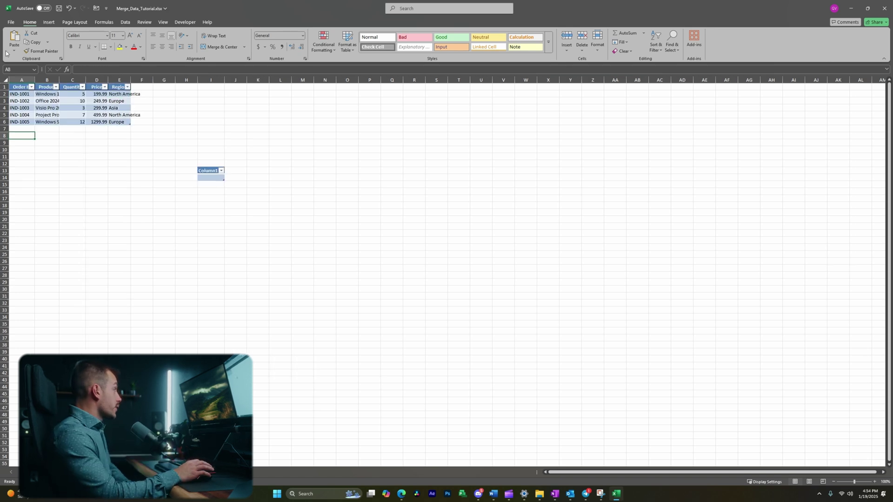
- Create the Table1 (3) query from Table1 in the Power Query Editor and maximize the editor
left_click(124, 22)
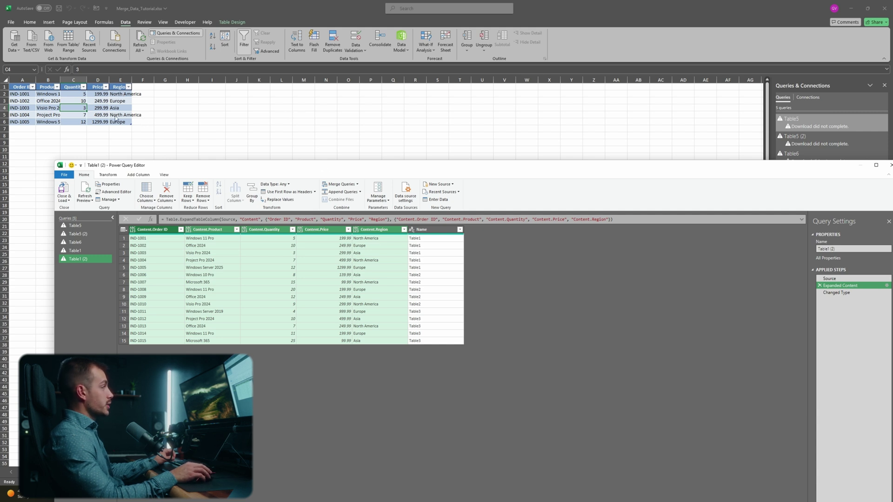
double_click(249, 166)
left_click(41, 60)
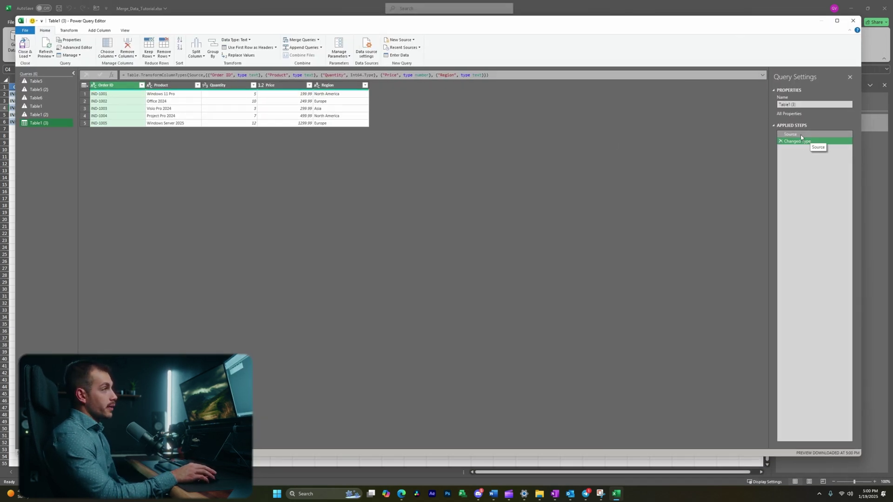
- In the Source step, delete {[Name="Table1"]}[Content] so all workbook tables are listed
left_click(801, 136)
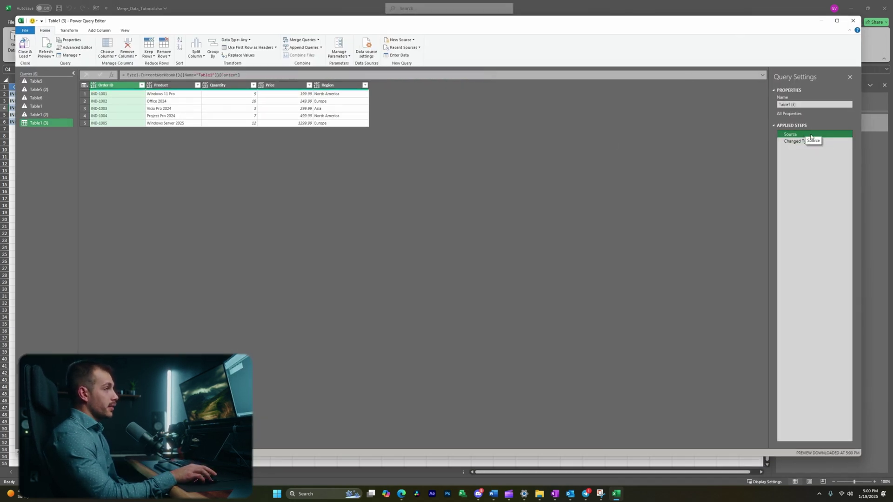
left_click_drag(240, 74, 180, 75)
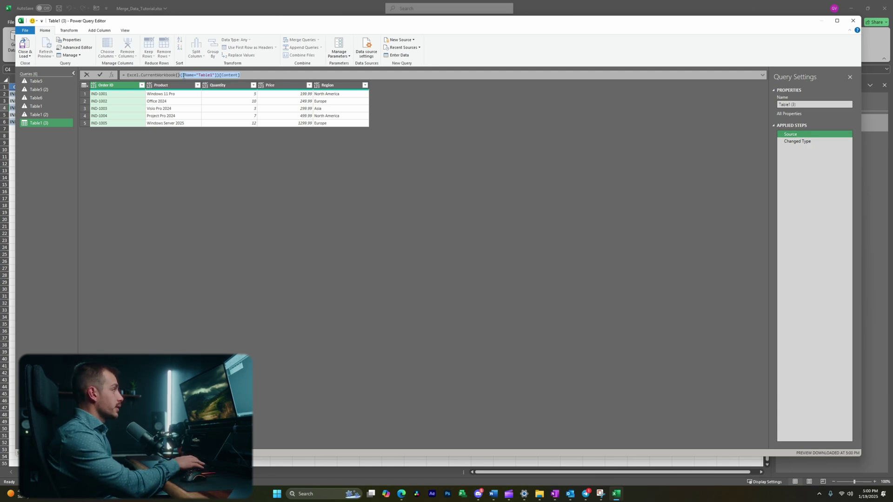
key("BackSpace")
key("Return")
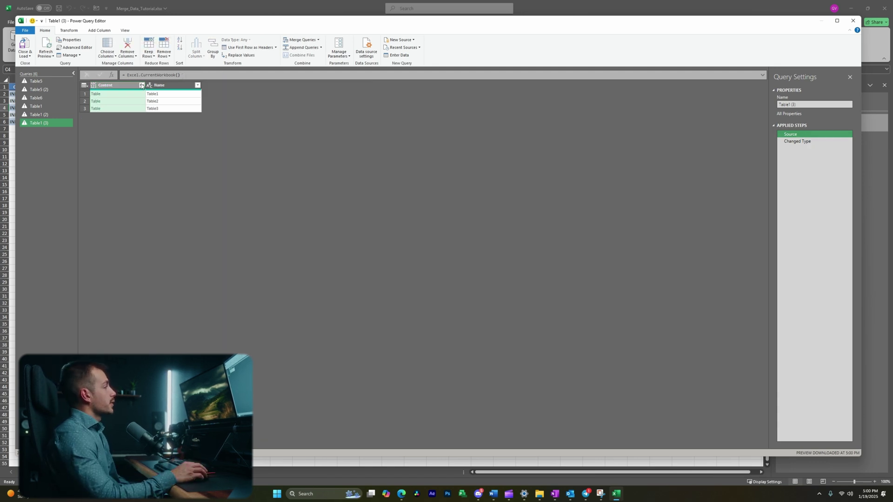
- Expand the Content column without prefixes as an inserted step, then Close & Load
left_click(141, 85)
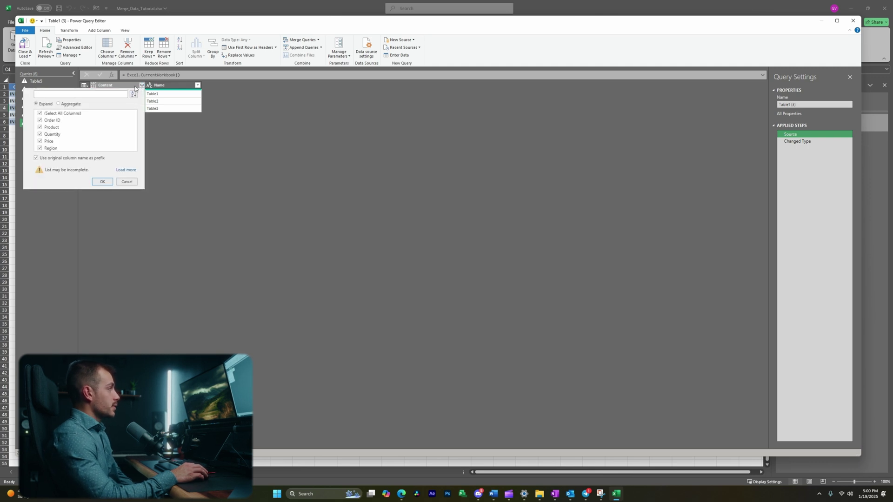
left_click(47, 158)
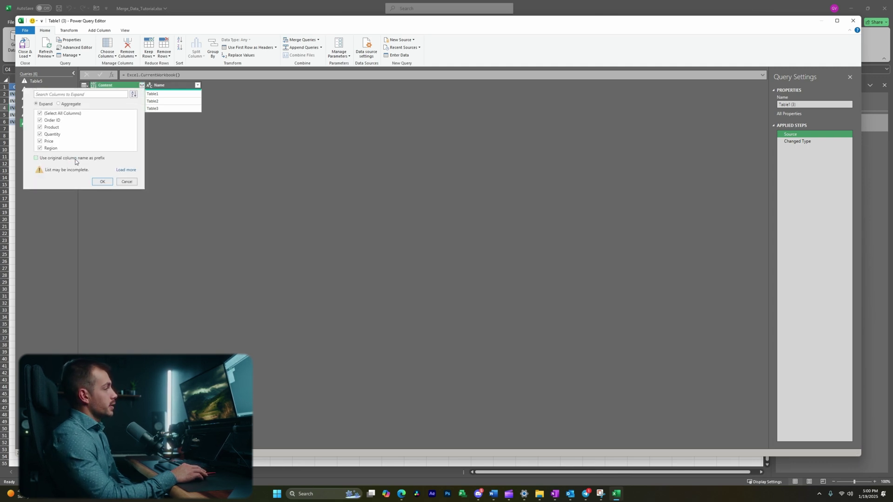
left_click(102, 181)
left_click(481, 260)
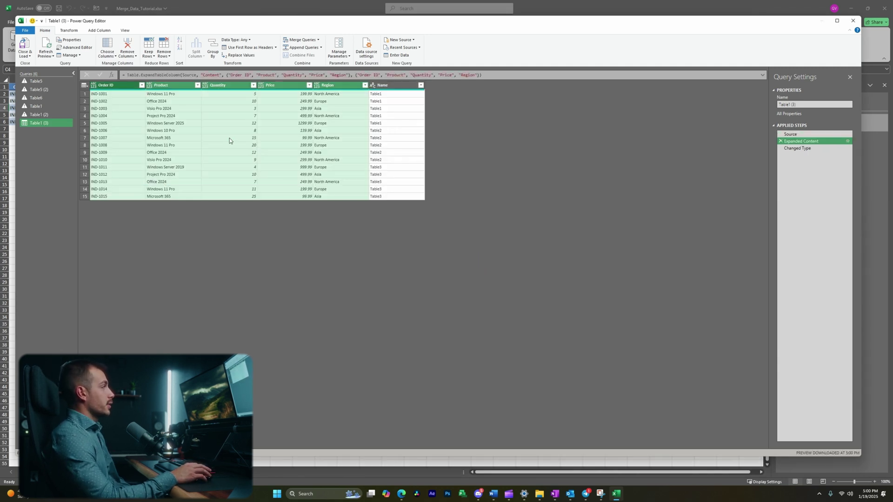
left_click(27, 45)
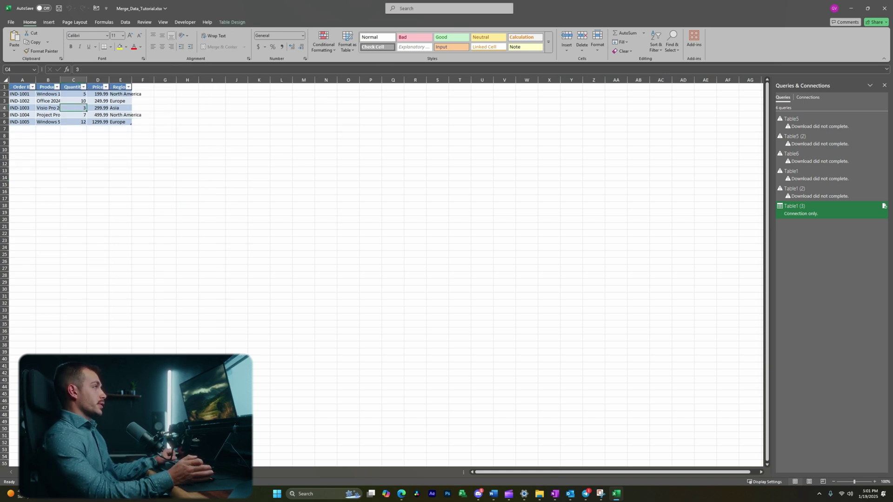
key("ctrl+Page_Down")
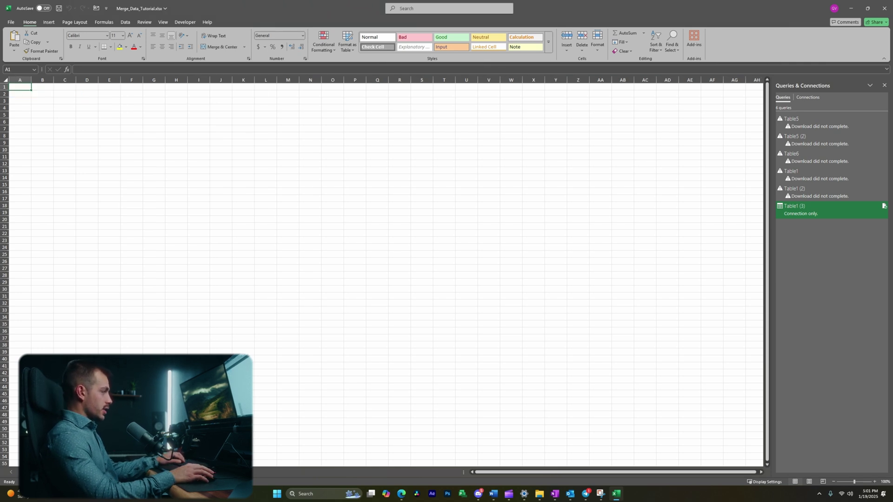
key("ctrl+Page_Up")
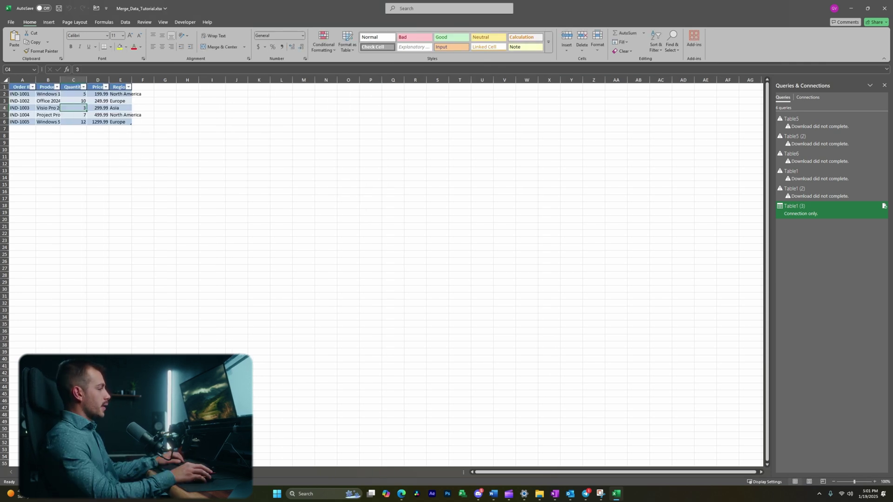
key("ctrl+Page_Down")
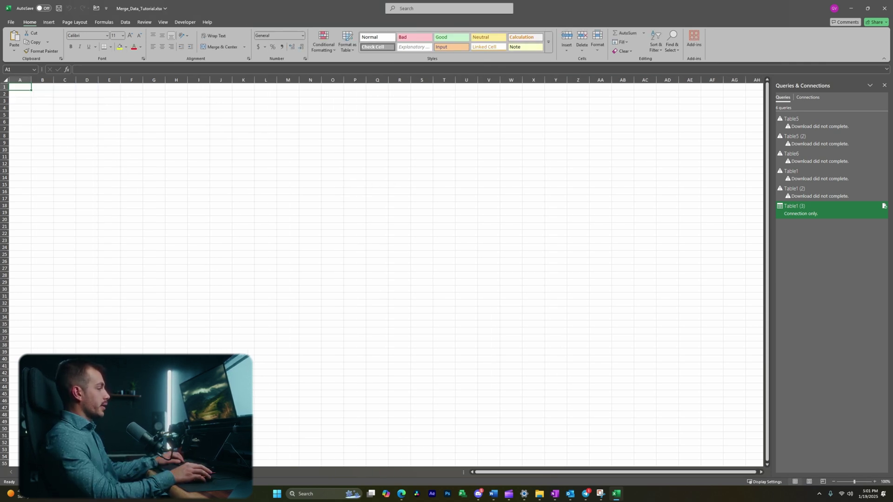
key("ctrl+Page_Up")
- Copy the whole first orders table and paste it into the empty sheet
left_click_drag(17, 82, 120, 122)
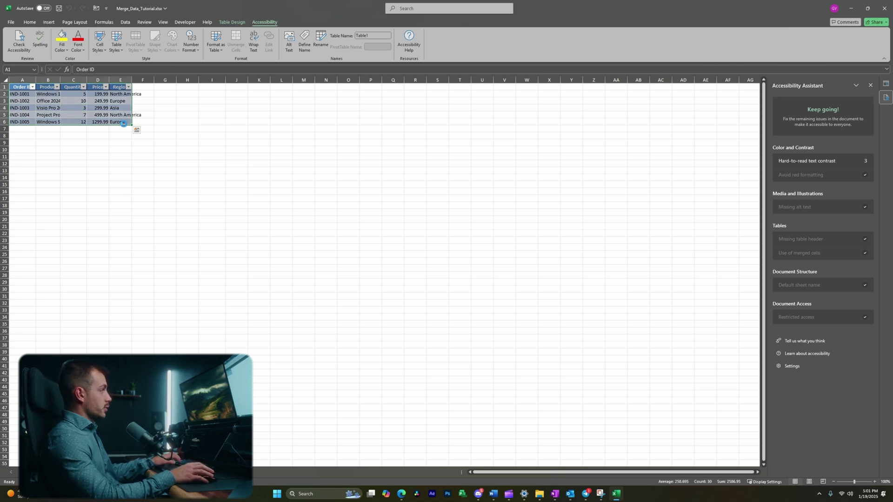
key("ctrl+c")
key("ctrl+Page_Down")
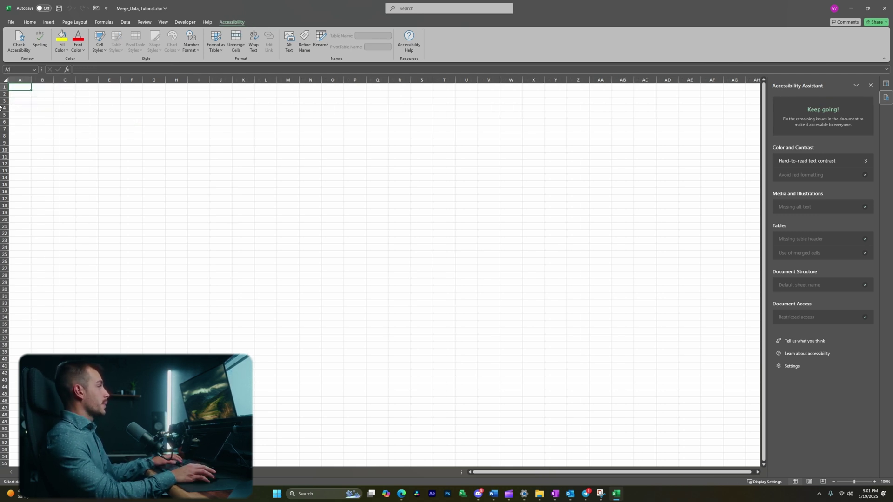
key("ctrl+v")
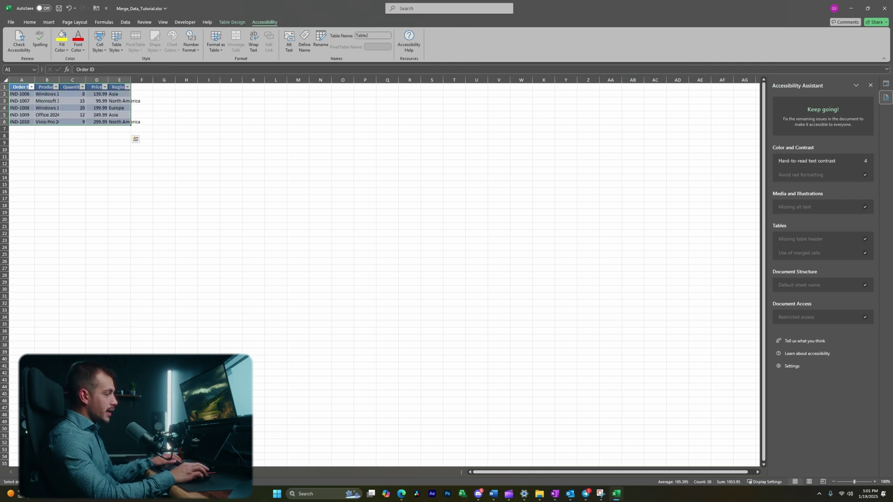
left_click(91, 228)
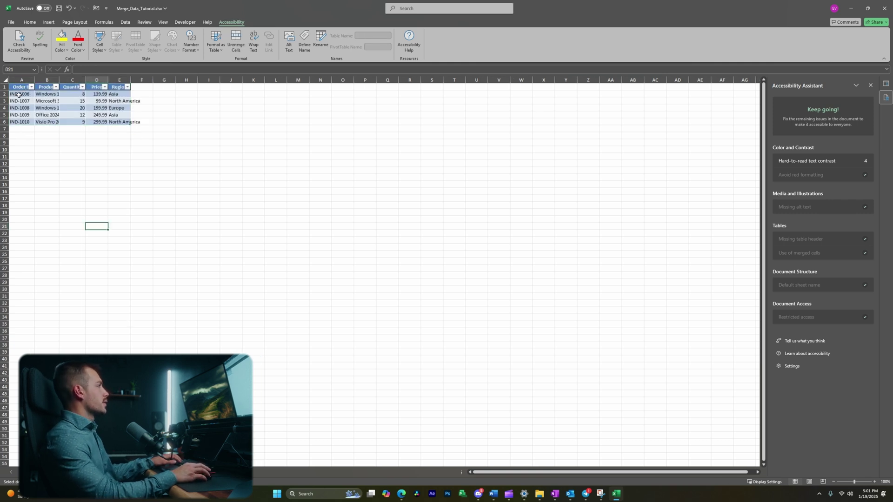
- Append orders IND-1006 to IND-1010 from the second sheet below the first five
left_click_drag(18, 95, 125, 122)
key("ctrl+c")
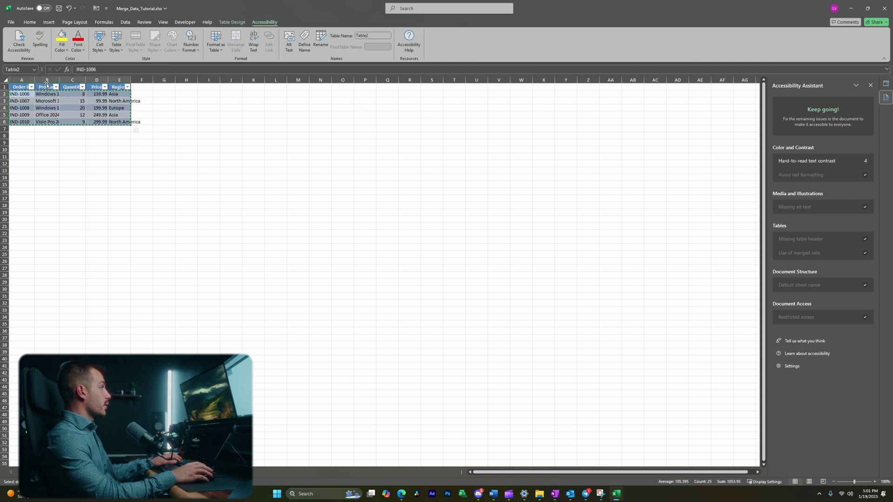
key("ctrl+Page_Up")
key("ctrl+v")
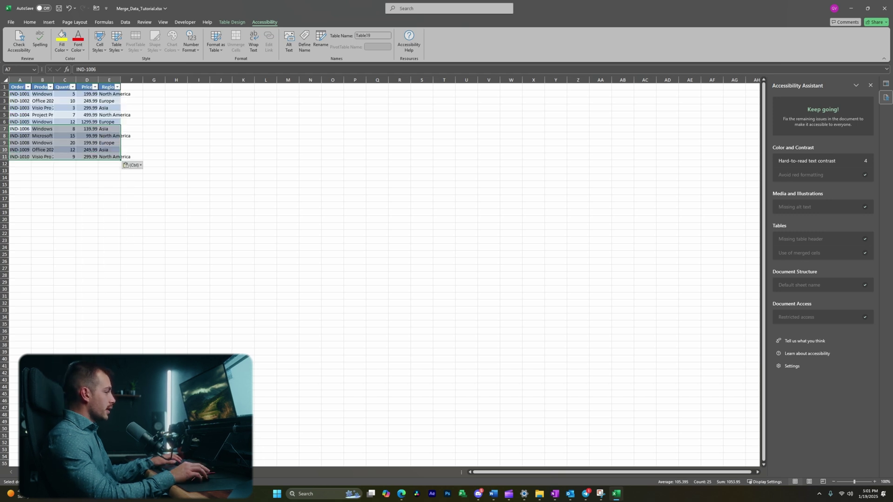
- Append orders IND-1011 to IND-1015 from the third sheet, starting at row 12
key("ctrl+Page_Down")
key("ctrl+Page_Down")
left_click_drag(18, 94, 124, 121)
key("ctrl+c")
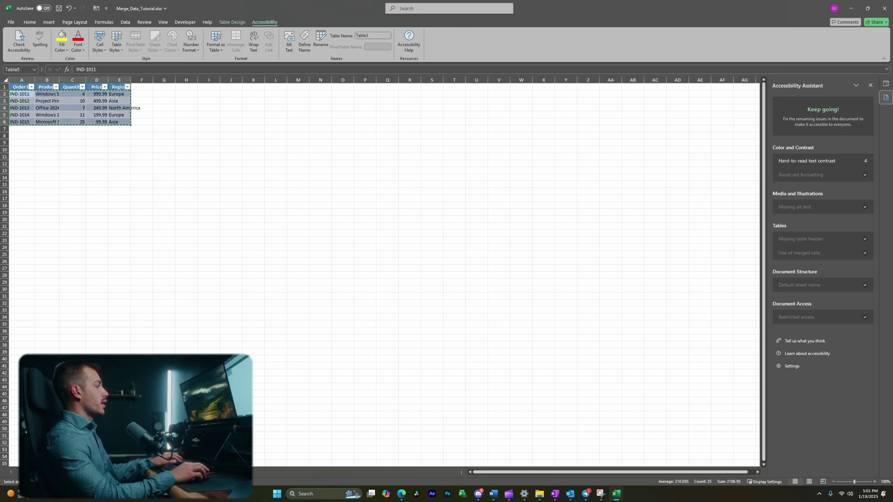
key("ctrl+Page_Up")
key("ctrl+Page_Up")
key("ctrl+v")
left_click(42, 198)
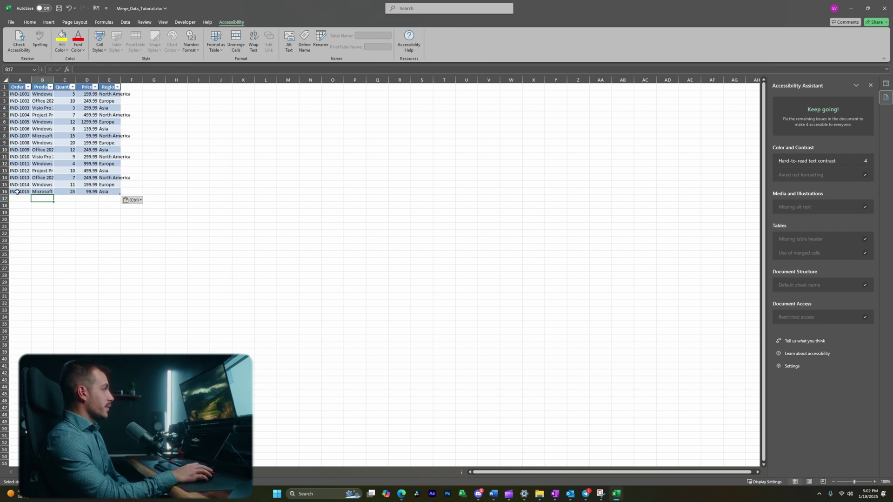
- Compare the source sheets with the combined 15-order table to verify it
key("ctrl+Page_Down")
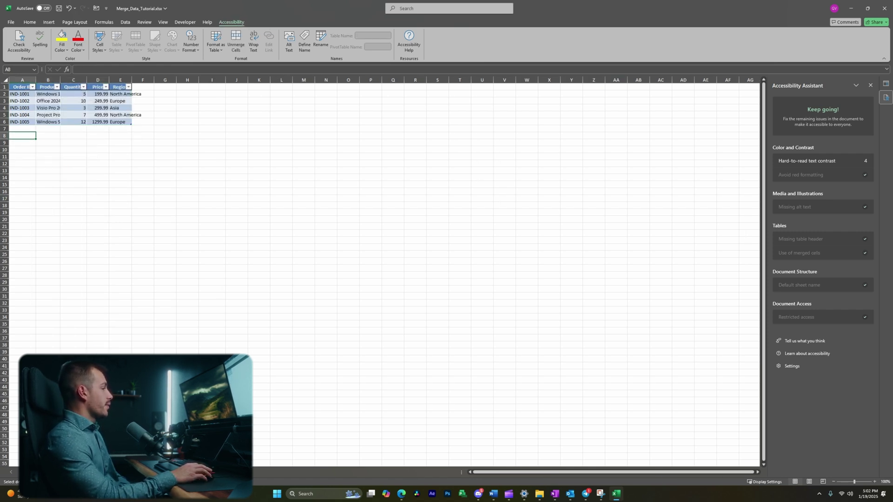
key("ctrl+Page_Down")
key("ctrl+Page_Up")
key("ctrl+Page_Up")
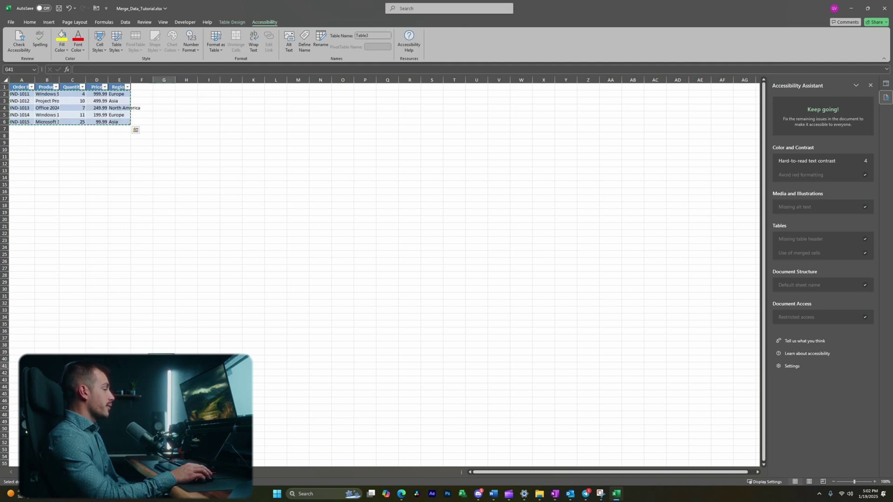
left_click(21, 96)
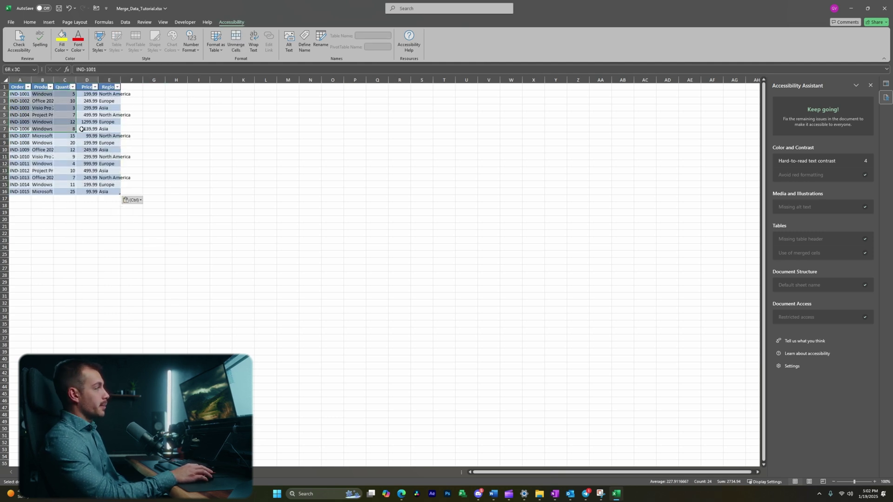